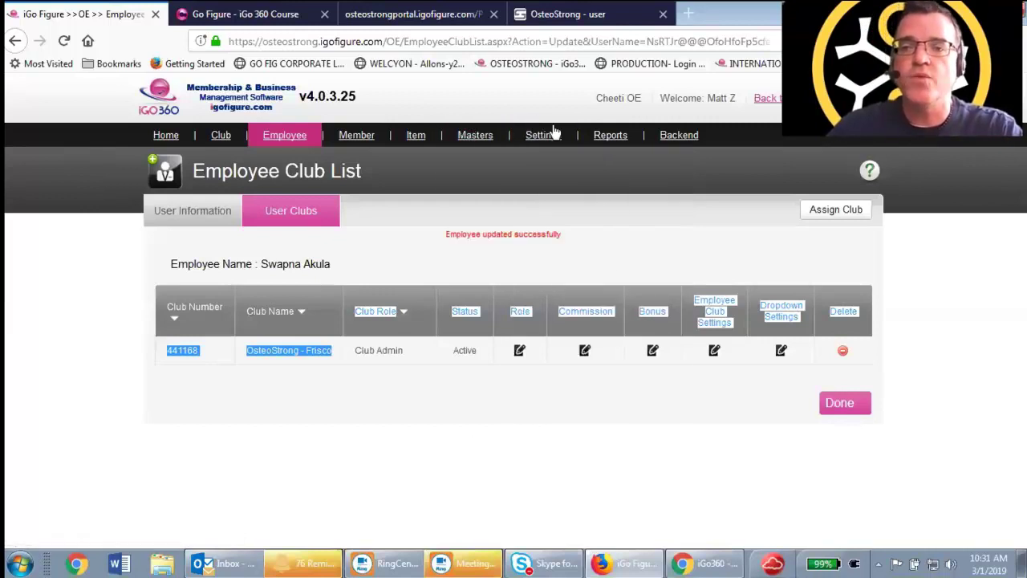
- Open the custom task list from the settings, review the default tasks, and open the Appointment task for editing
mouse_move(559, 138)
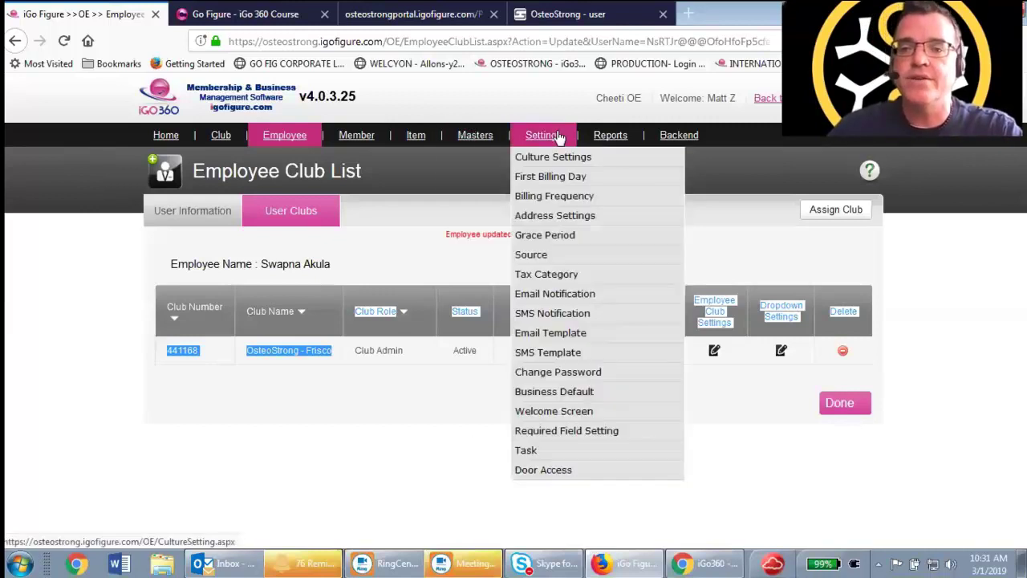
click(581, 453)
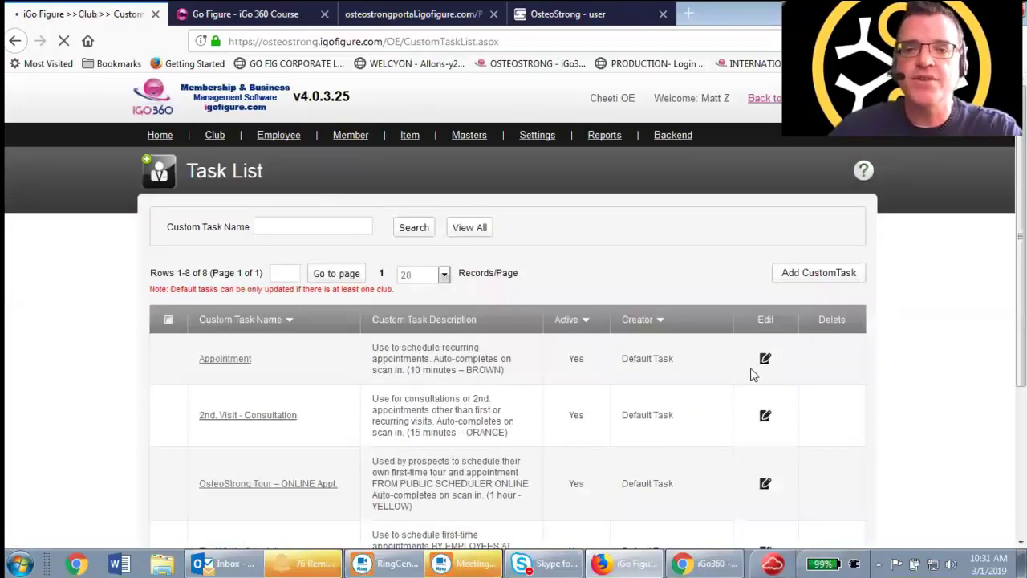
scroll(678, 337, down, 5)
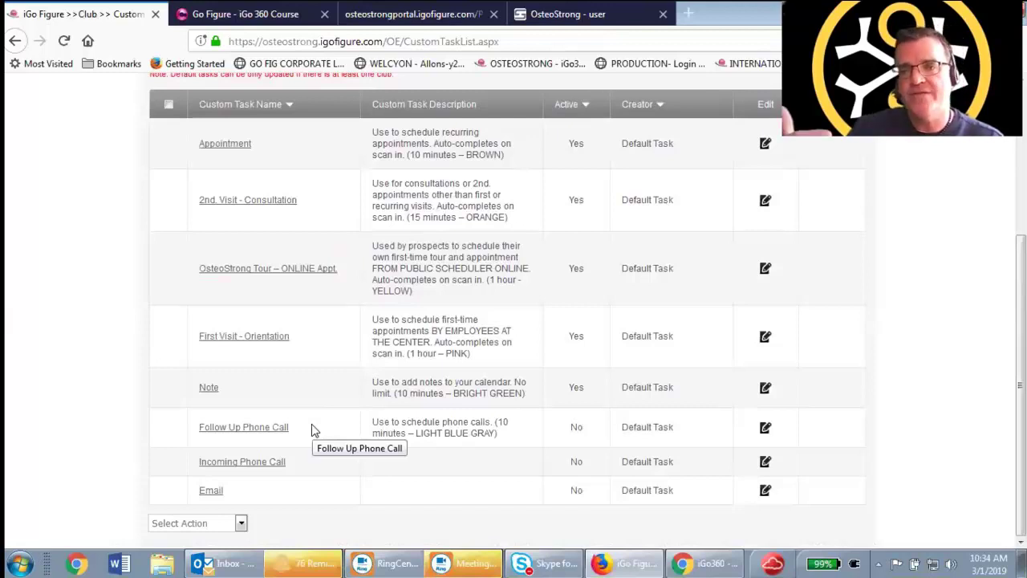
scroll(394, 369, up, 3)
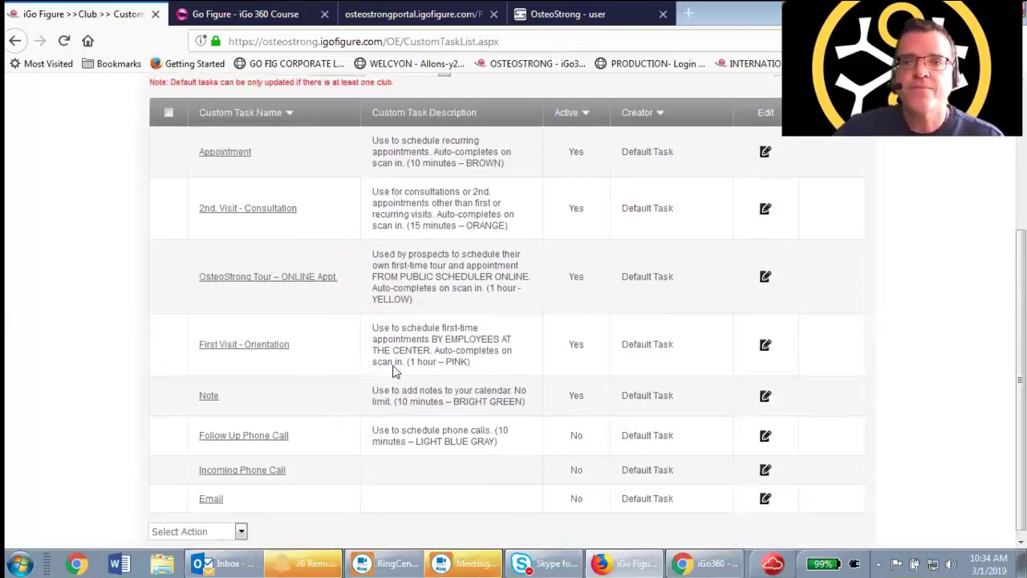
click(764, 306)
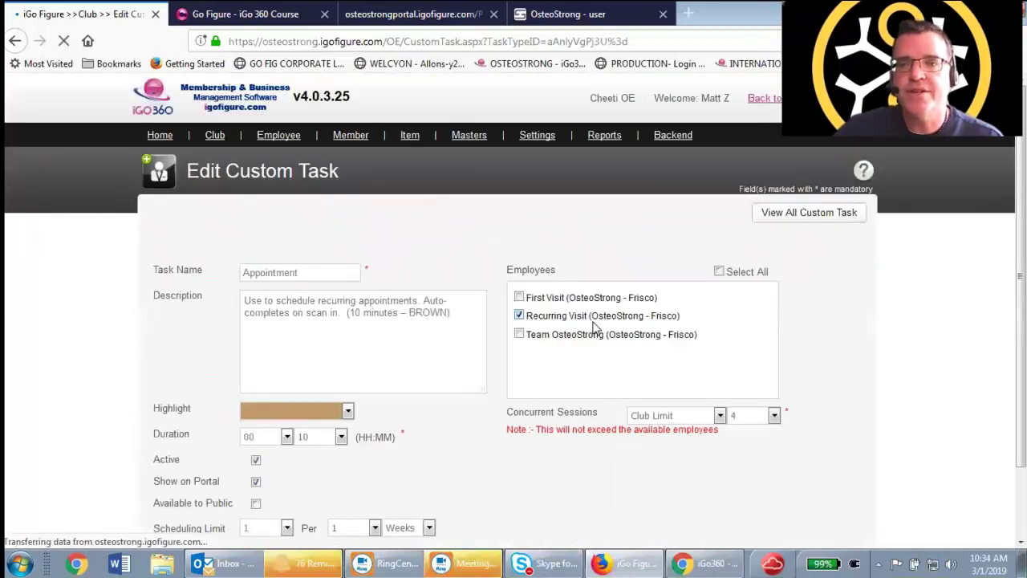
- Examine the Appointment task's description, highlight colour, assigned employees, concurrent sessions and scheduling settings
scroll(566, 345, down, 3)
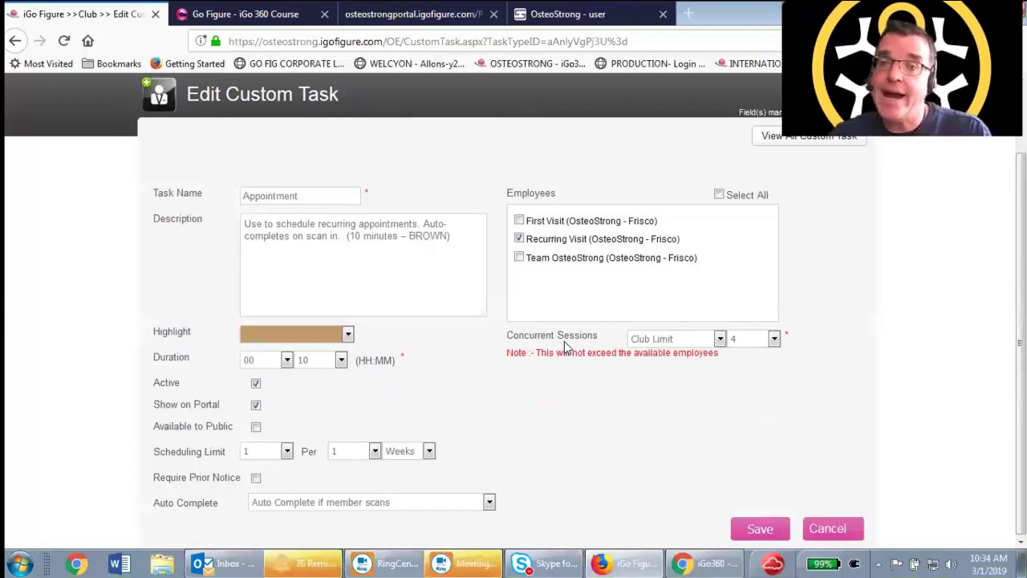
scroll(564, 345, down, 1)
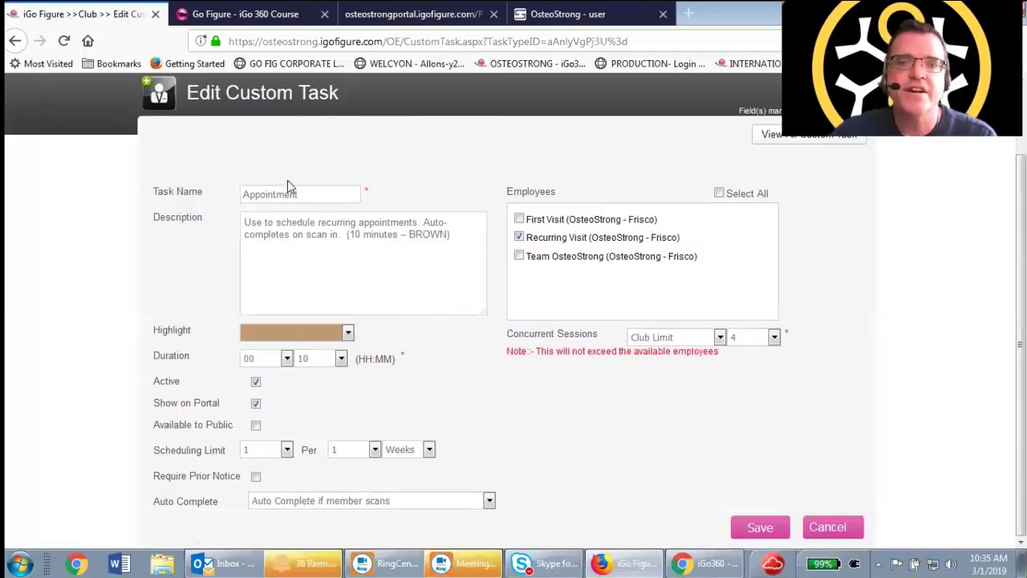
click(341, 256)
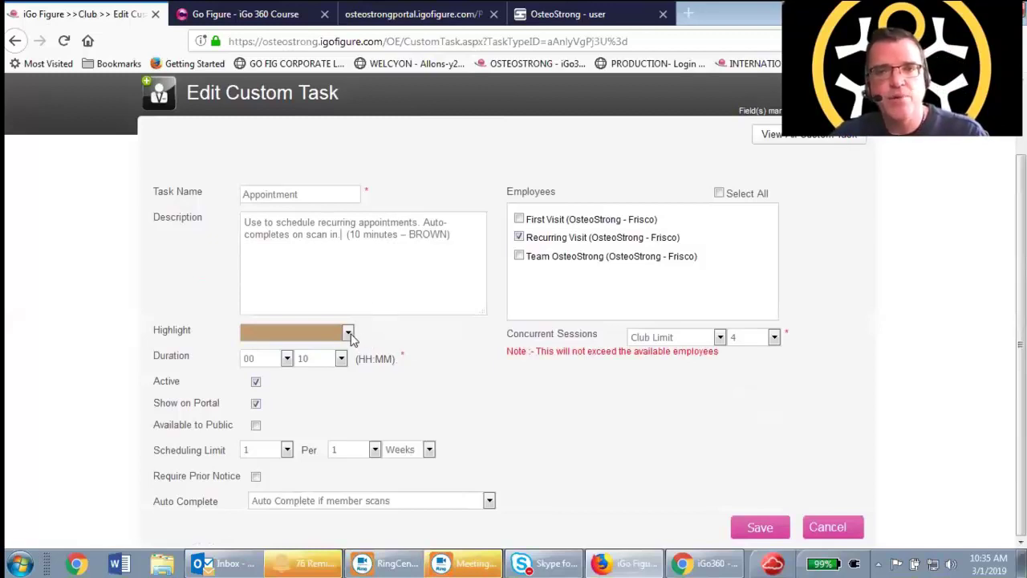
drag(461, 241, 208, 217)
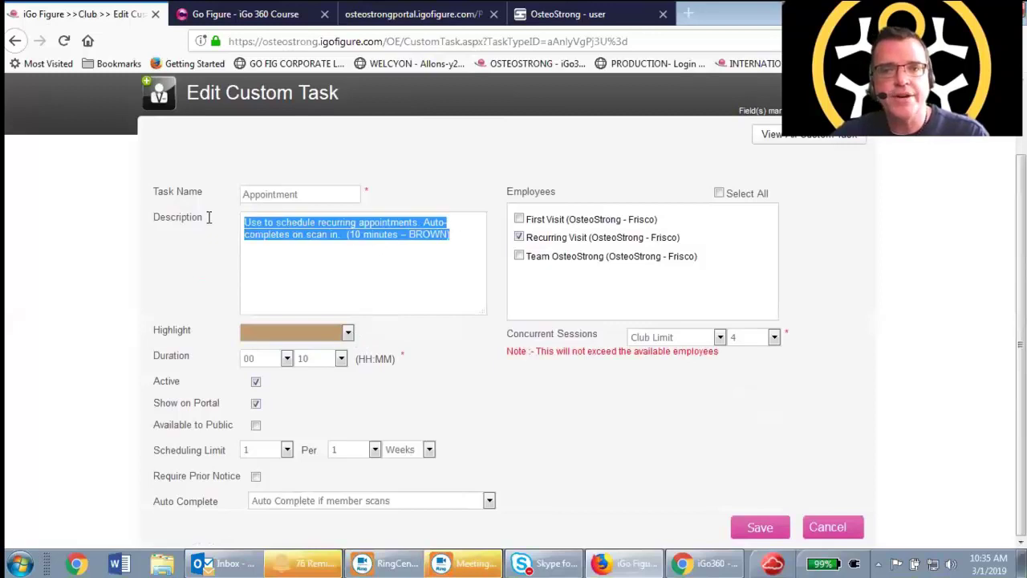
click(337, 285)
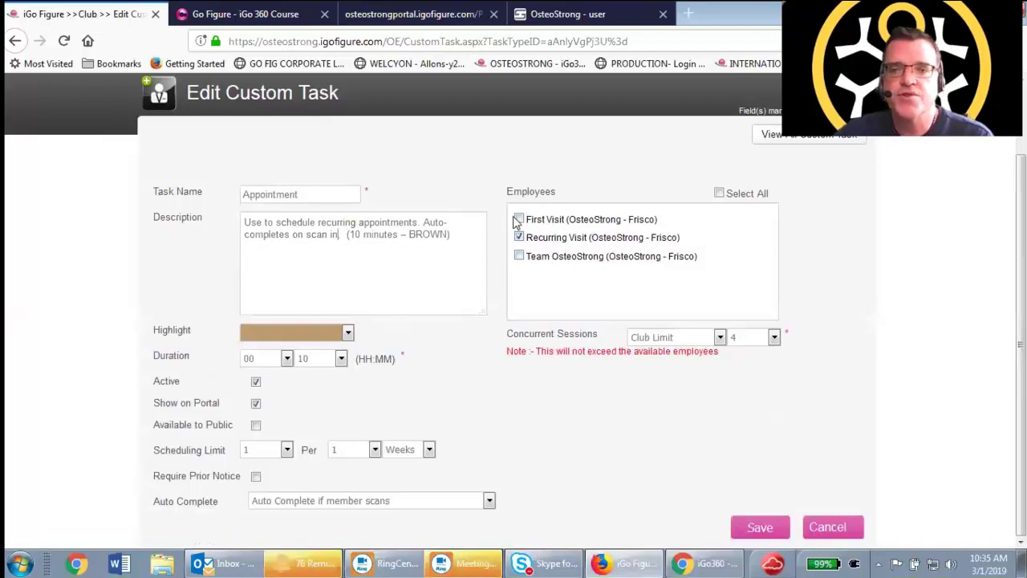
click(410, 282)
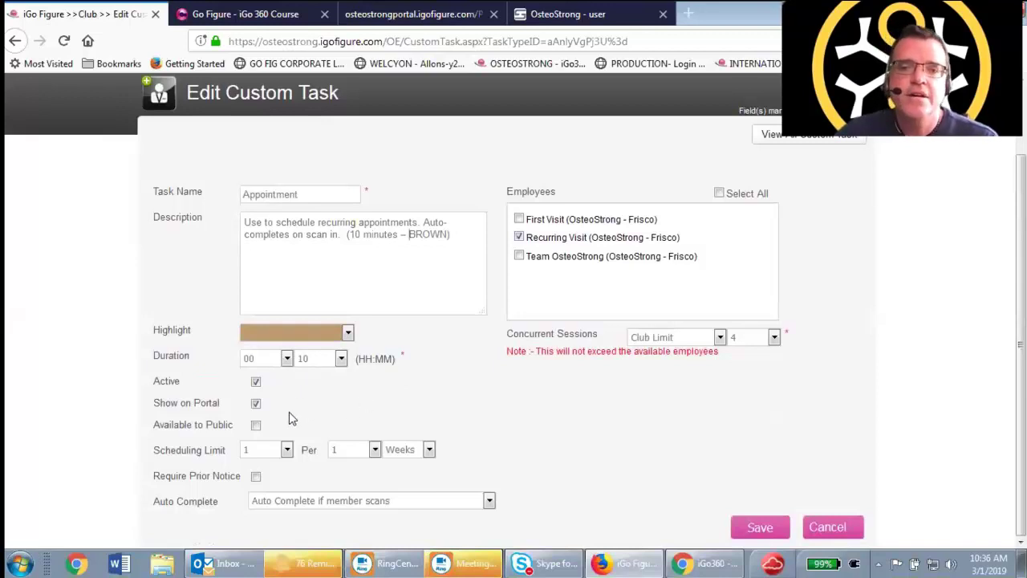
- Turn off Show on Portal for the Appointment task
click(256, 404)
click(256, 404)
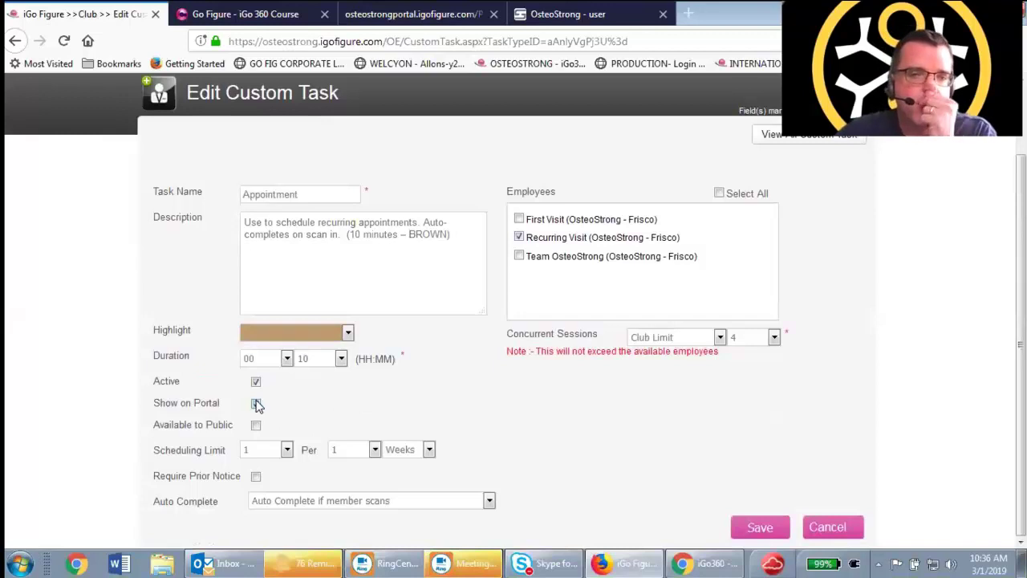
click(256, 404)
scroll(289, 413, up, 1)
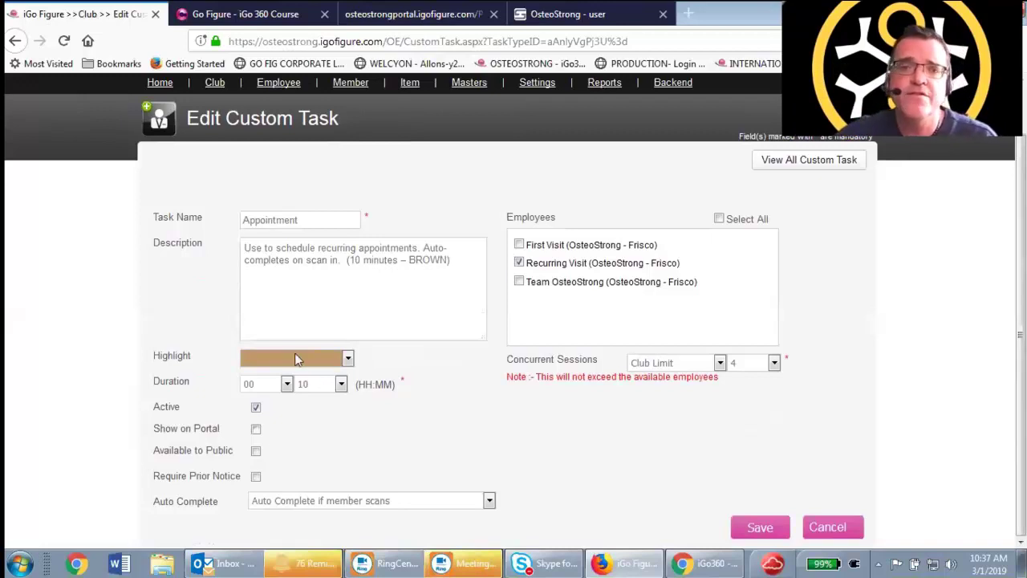
- View the club's public scheduler page and return to the Appointment task
mouse_move(340, 83)
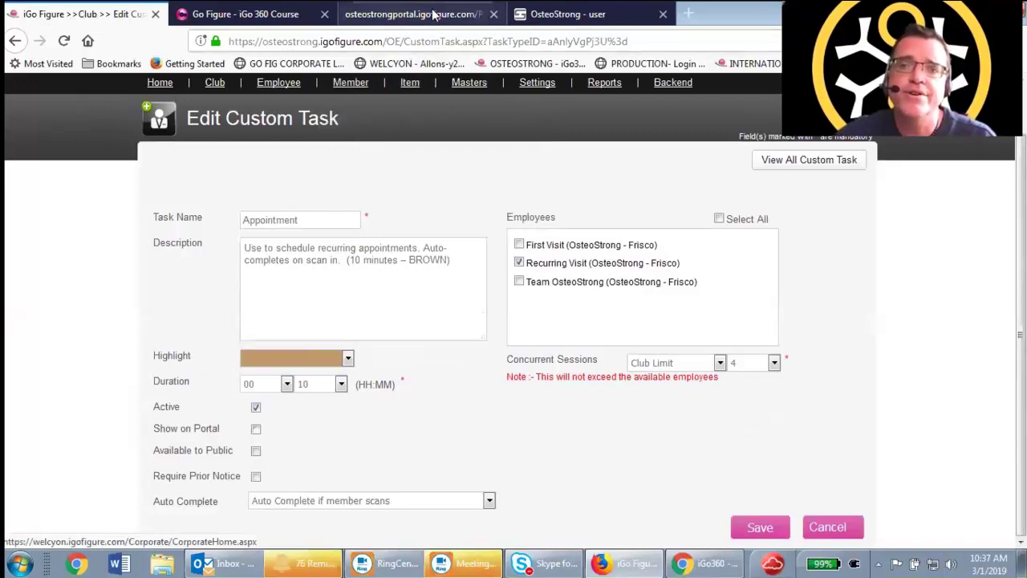
click(417, 14)
click(52, 12)
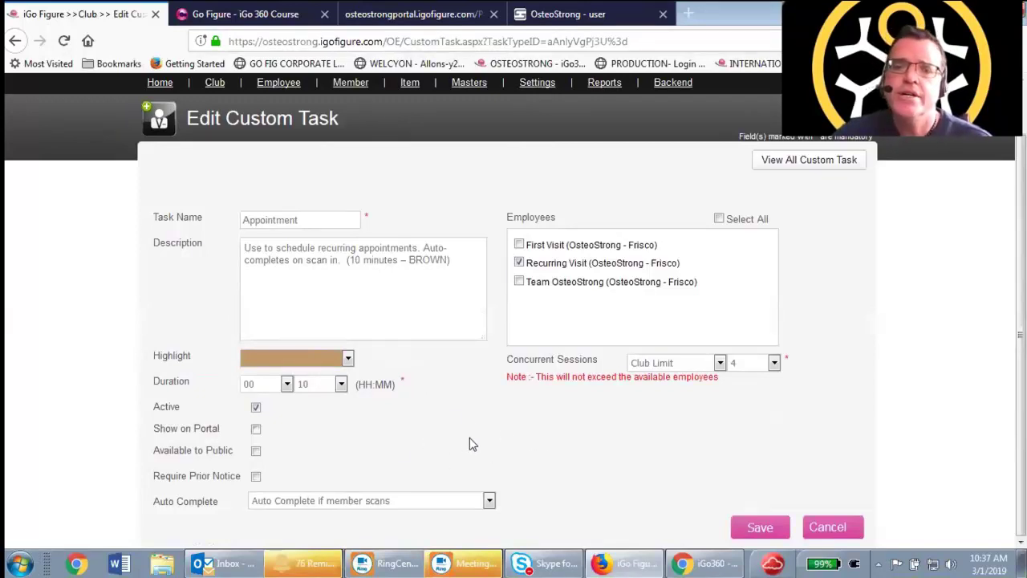
- Examine the Auto Complete options of the Appointment task and leave the task without saving
click(488, 500)
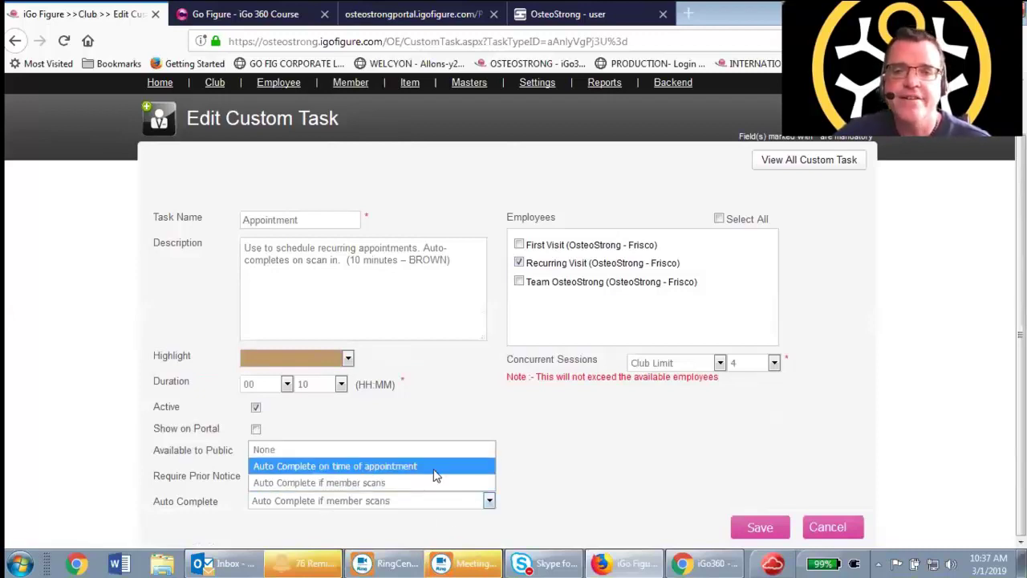
click(550, 455)
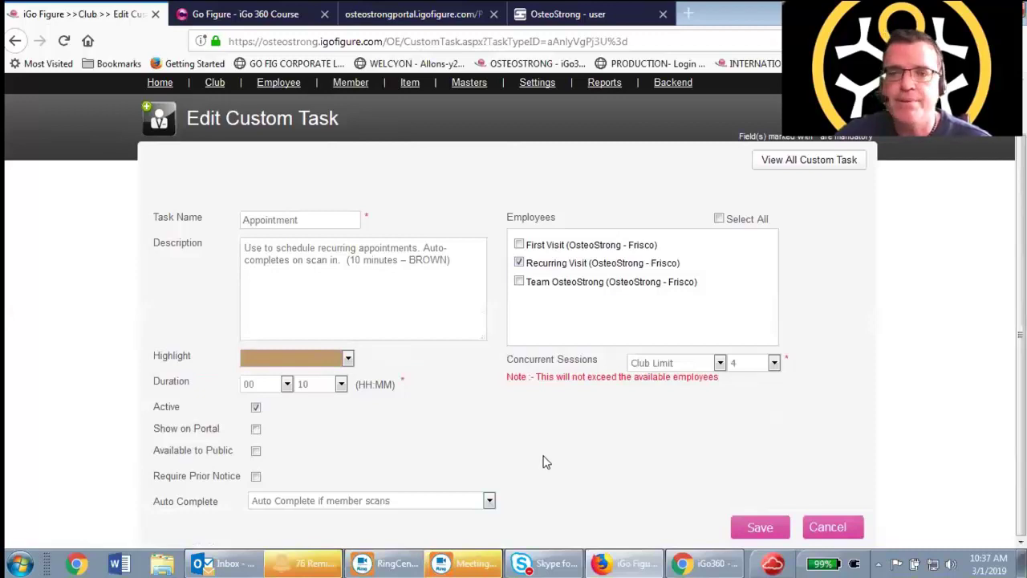
click(489, 501)
click(489, 501)
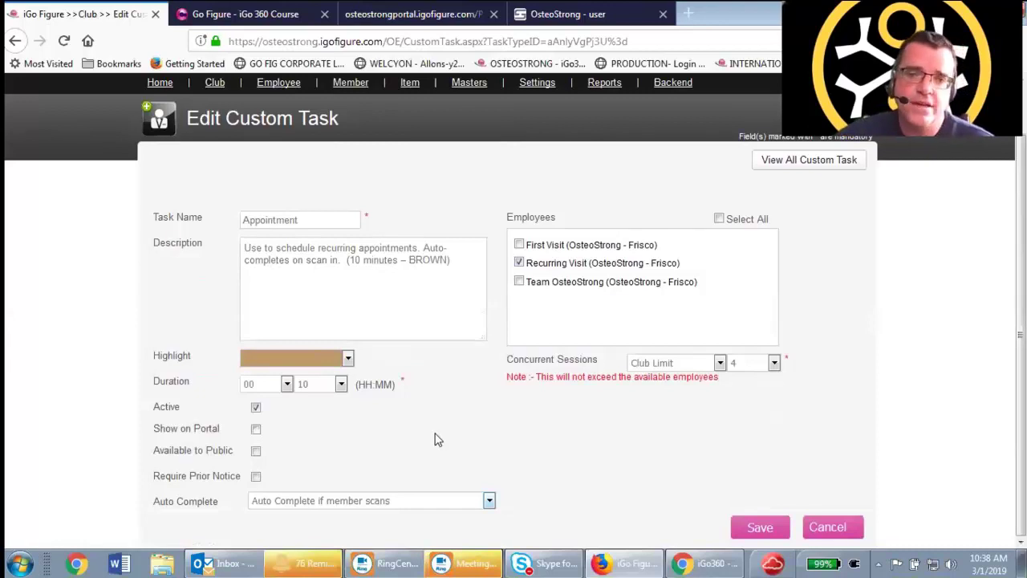
click(487, 505)
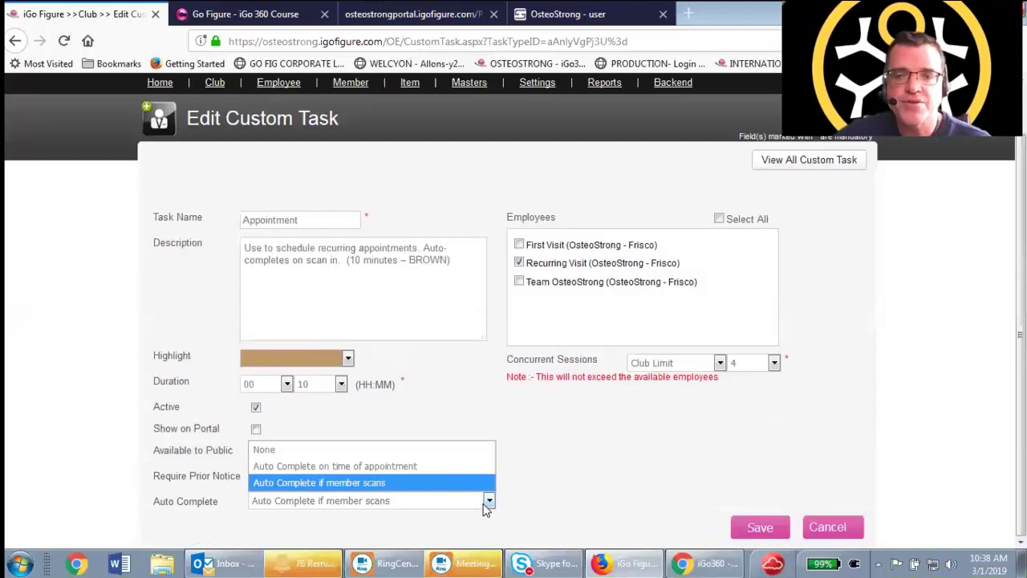
click(487, 503)
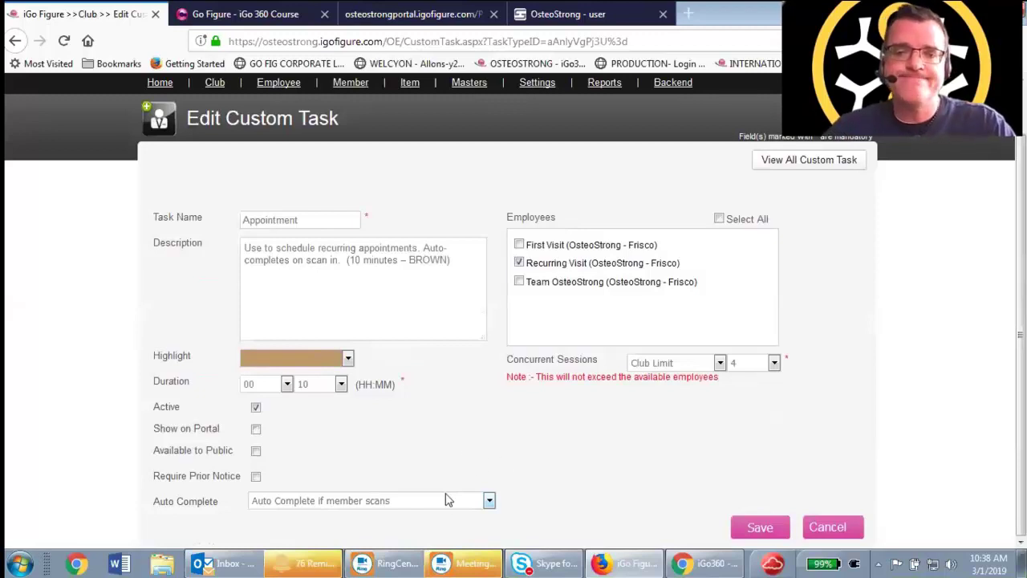
click(488, 501)
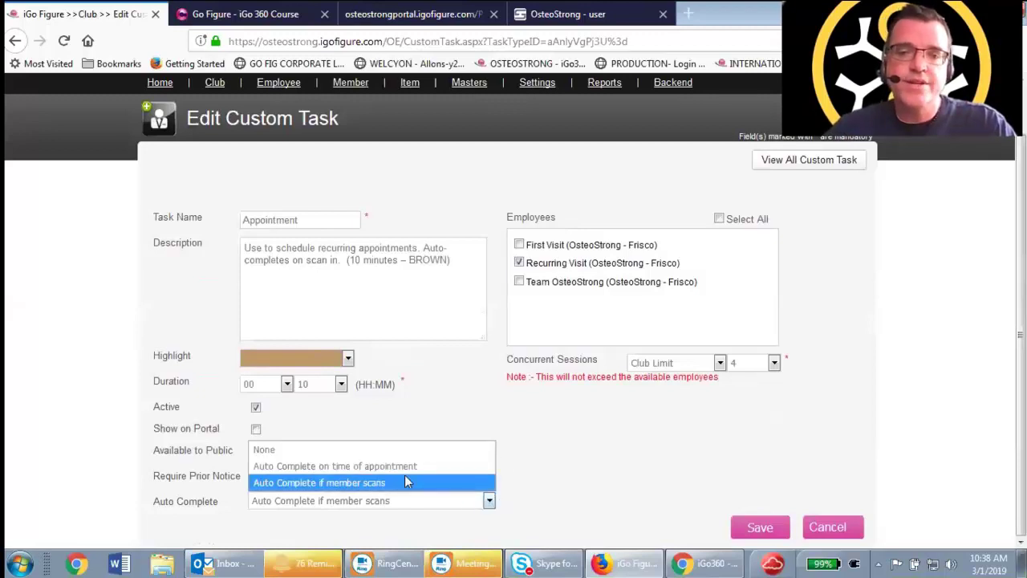
click(561, 482)
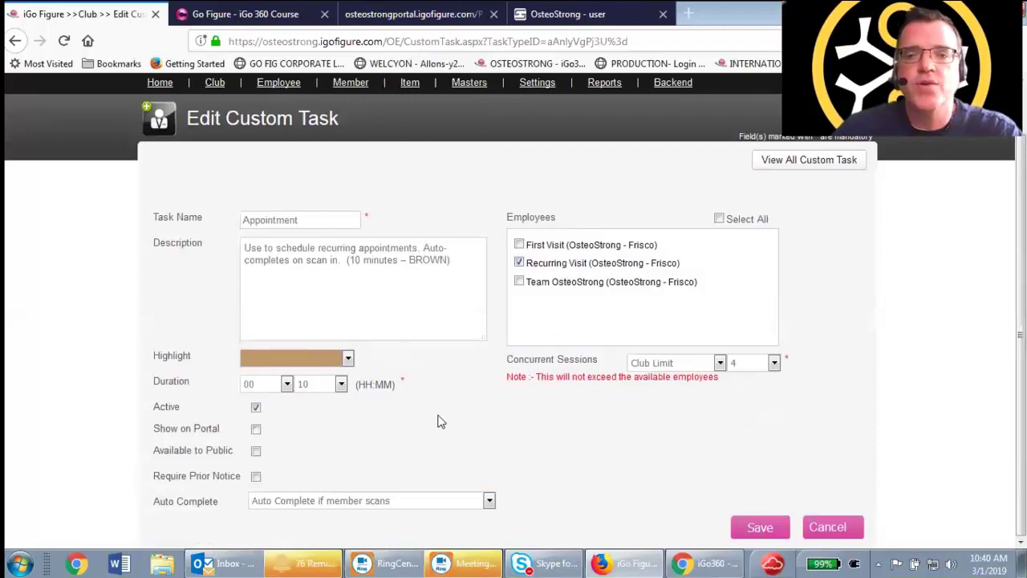
click(827, 527)
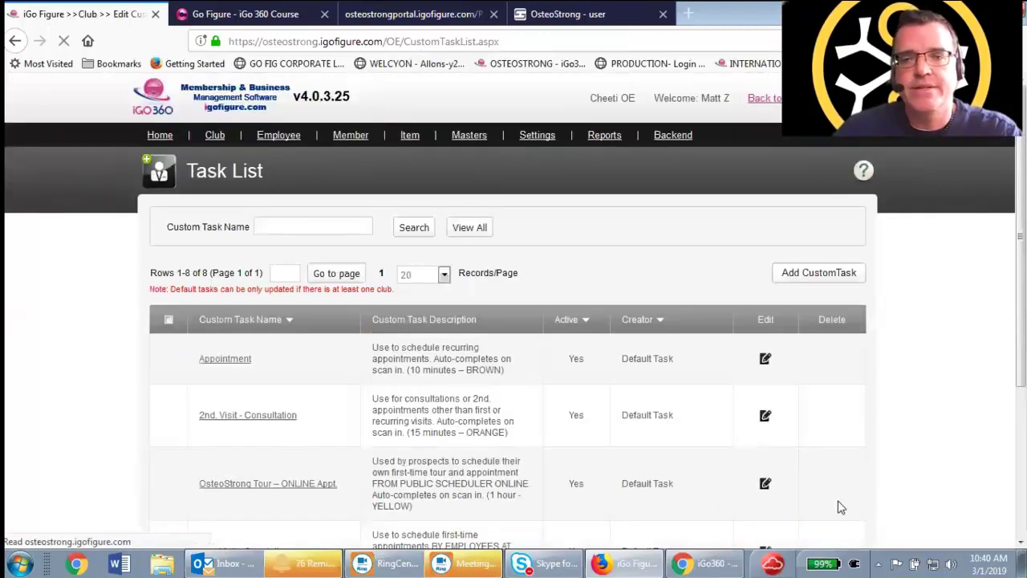
- Open the First Visit - Orientation task and set its concurrent sessions club limit to 3
scroll(637, 439, down, 2)
scroll(370, 305, down, 2)
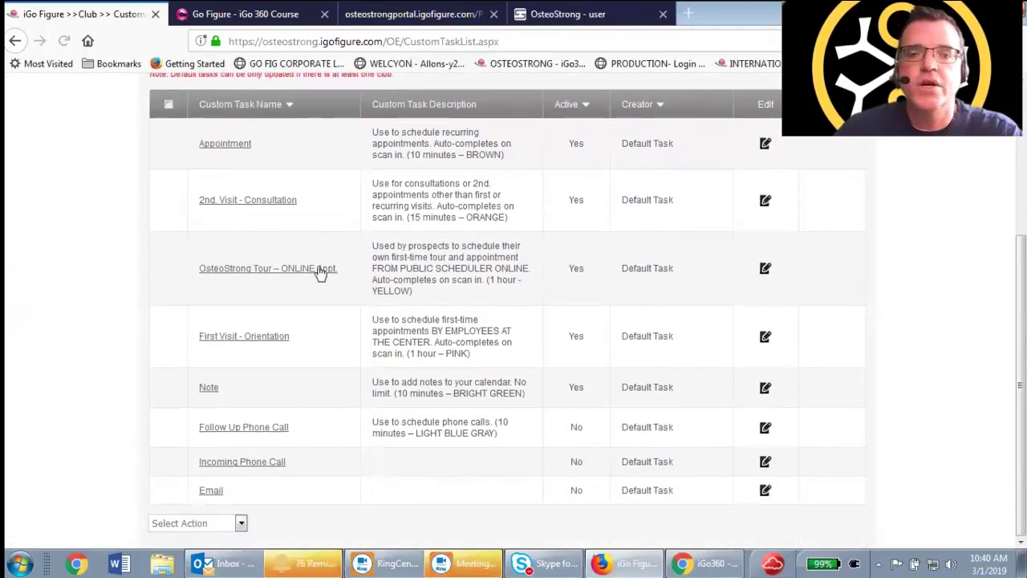
click(766, 340)
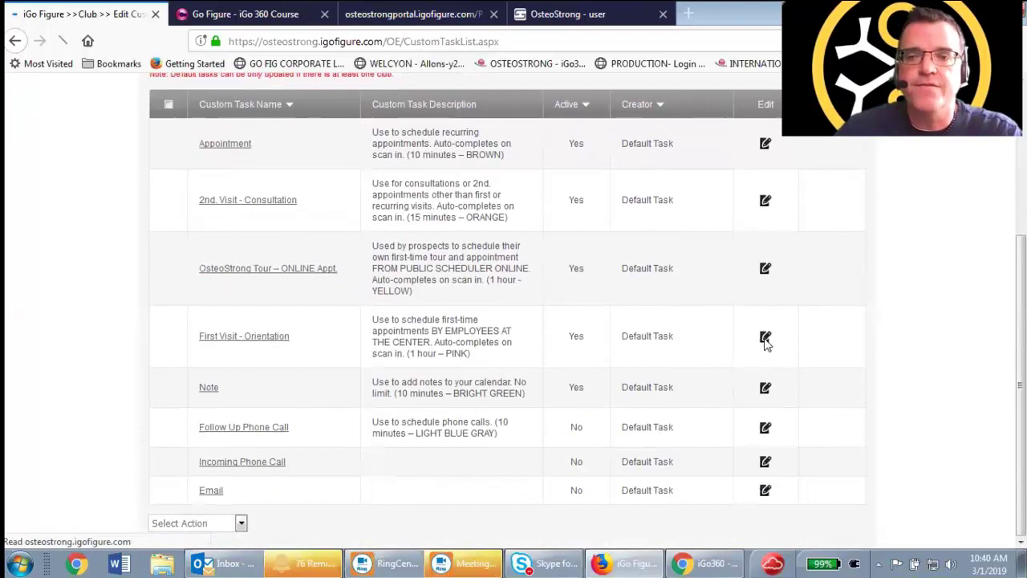
scroll(690, 345, down, 1)
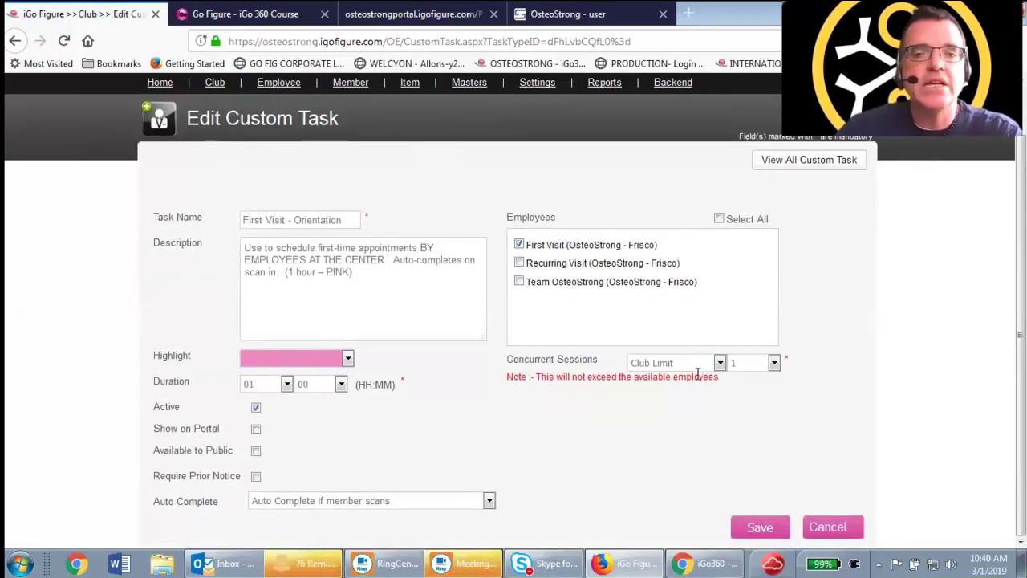
click(773, 363)
click(741, 229)
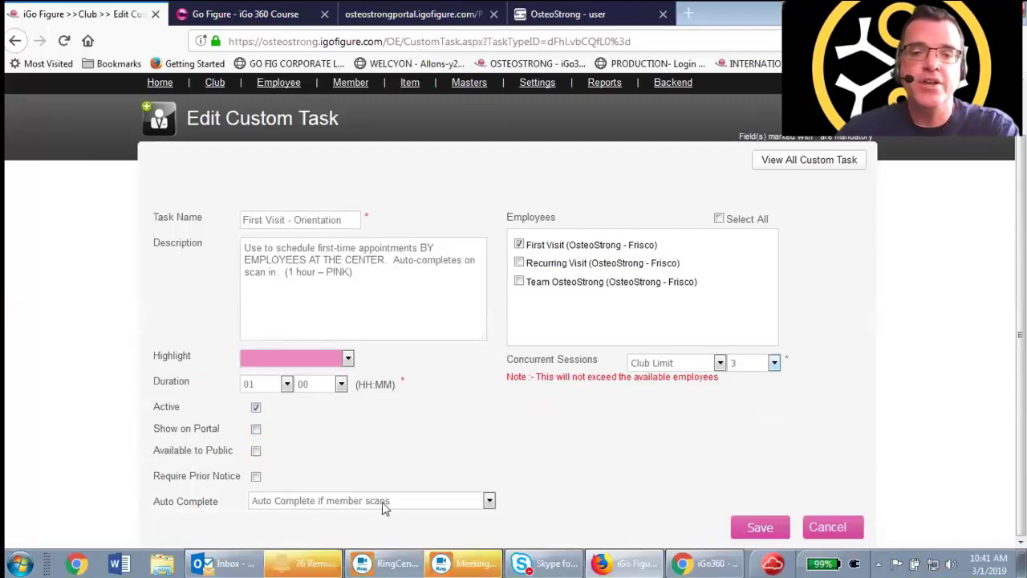
- Set Auto Complete to None for the First Visit - Orientation task and save it
click(489, 500)
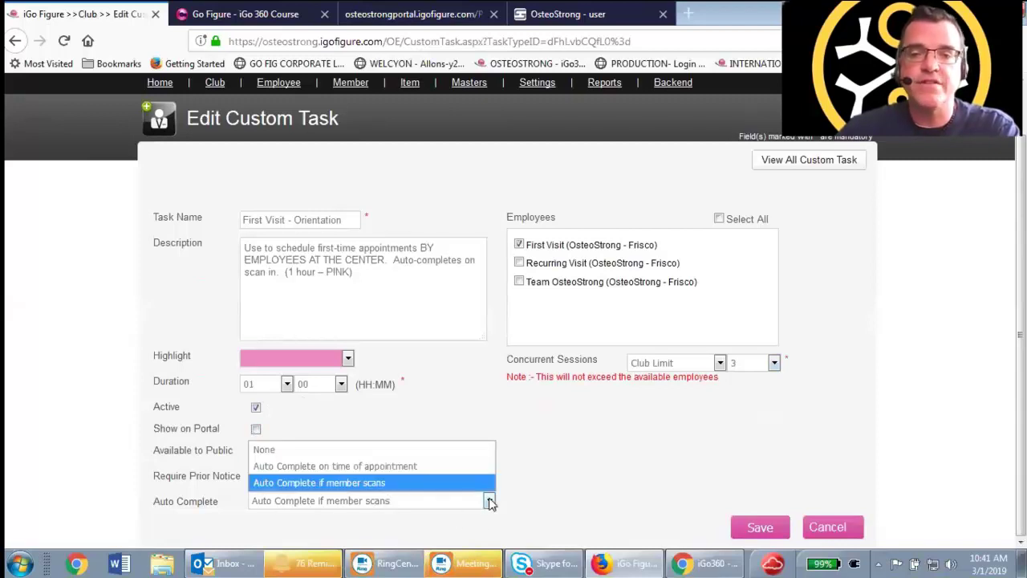
key(Escape)
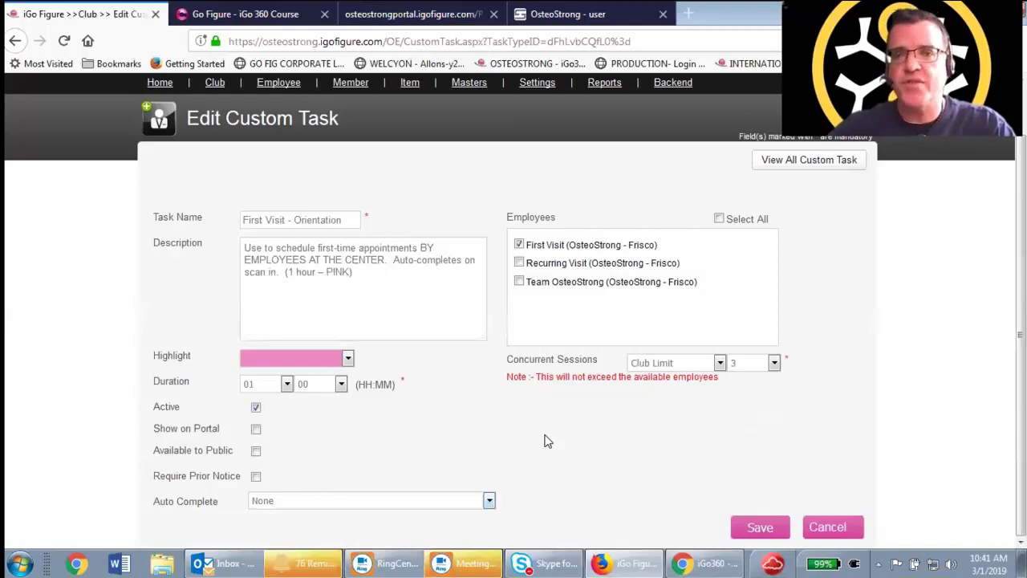
click(754, 531)
- Open the OsteoStrong Tour – ONLINE Appt. task for editing and bring its scheduling settings into view
scroll(565, 382, down, 3)
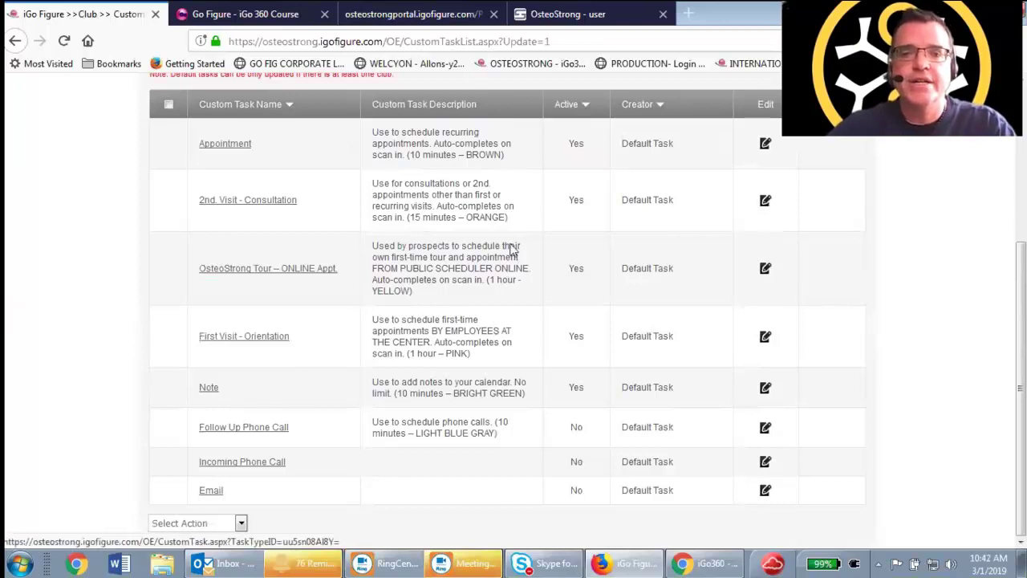
click(766, 269)
scroll(305, 353, down, 2)
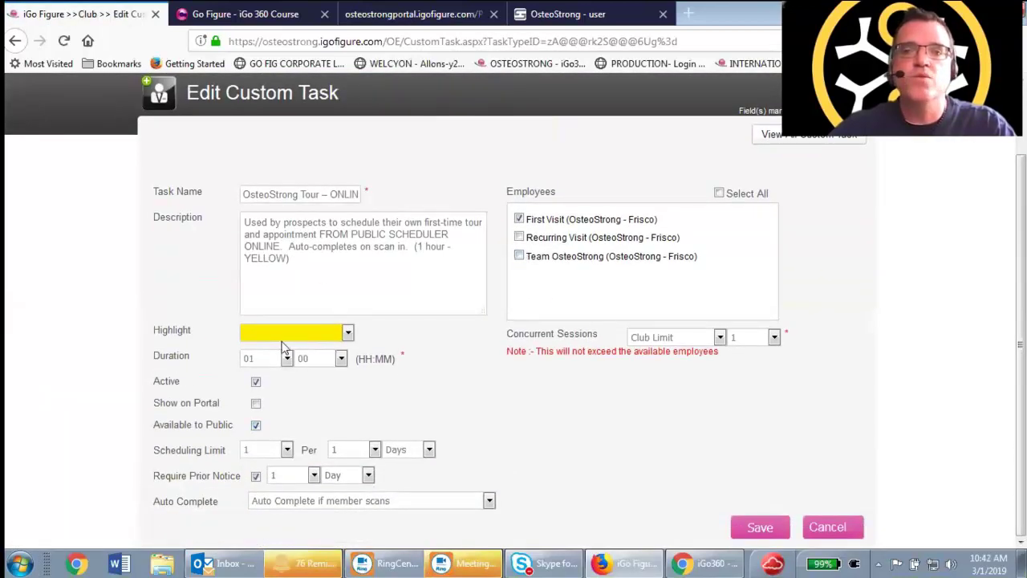
- Check the appointment type and First Visit choices on the public scheduler page and return to the OsteoStrong Tour task
click(411, 14)
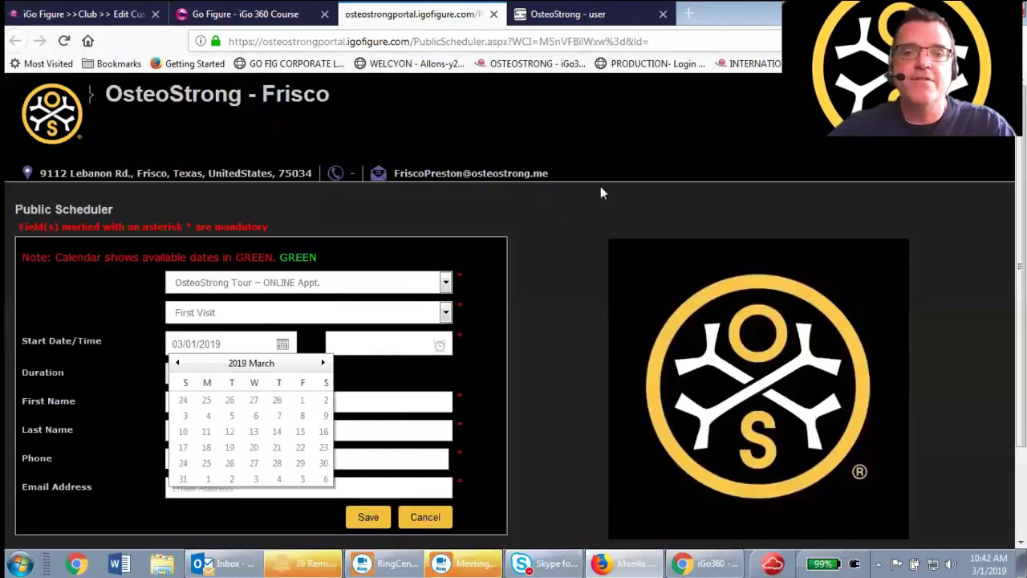
click(218, 317)
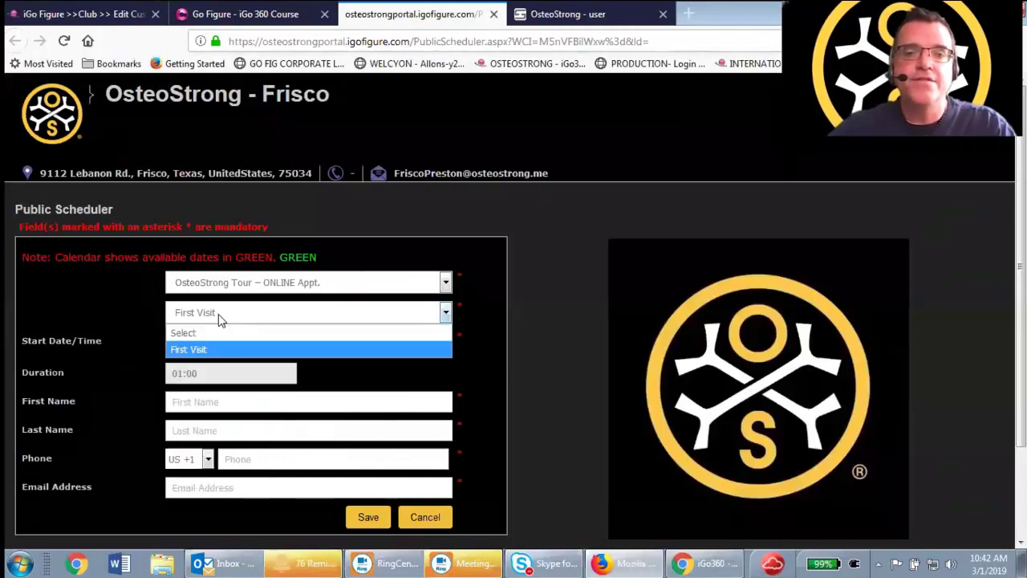
click(239, 288)
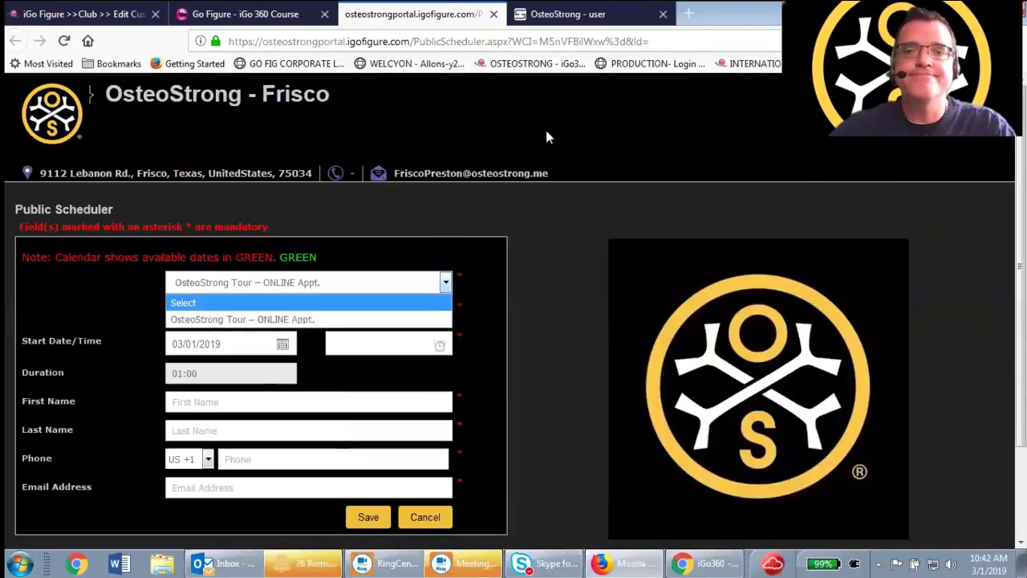
click(102, 18)
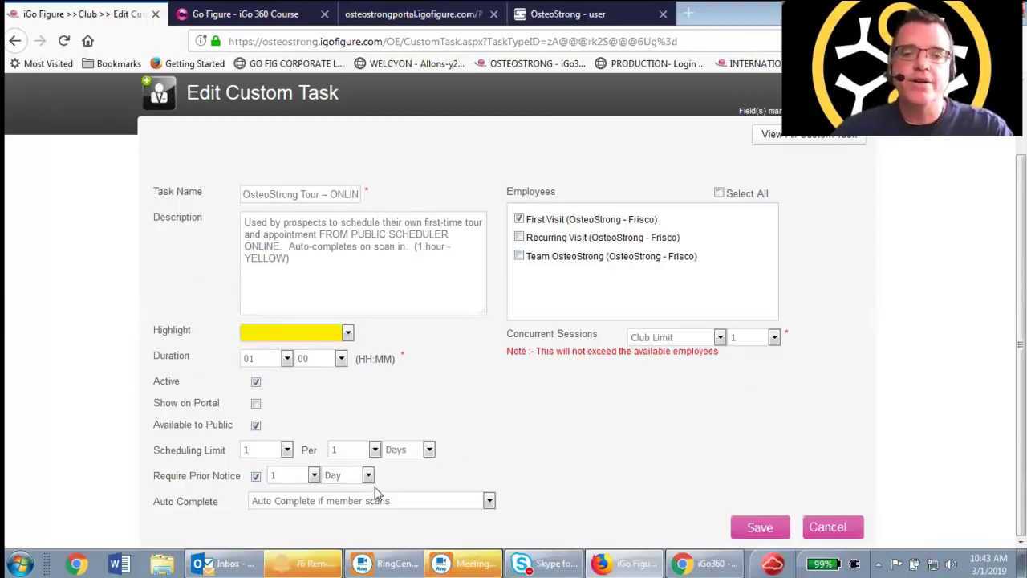
- Set Auto Complete to None for the OsteoStrong Tour – ONLINE Appt. task and save it
click(426, 500)
key(Escape)
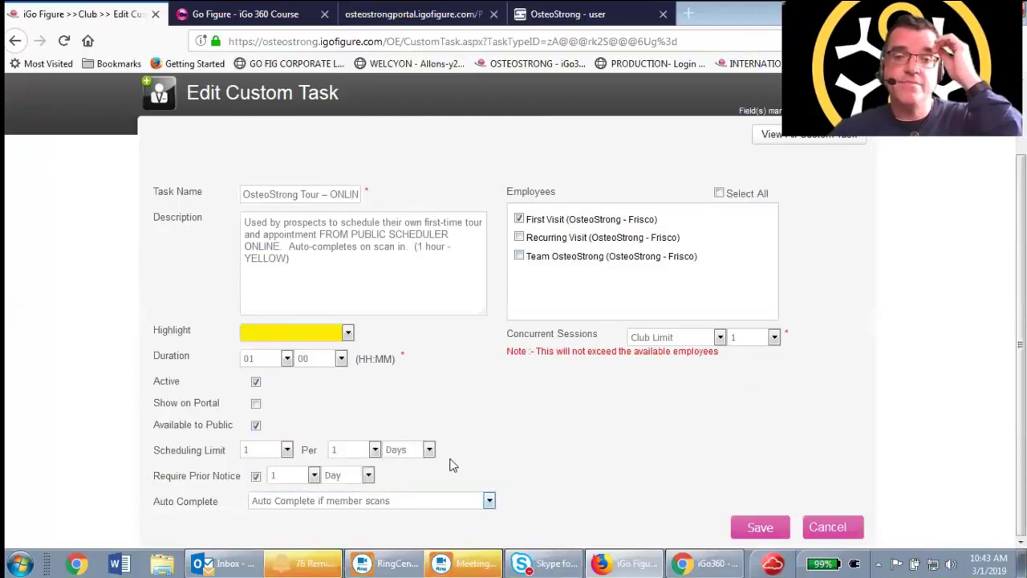
key(Up)
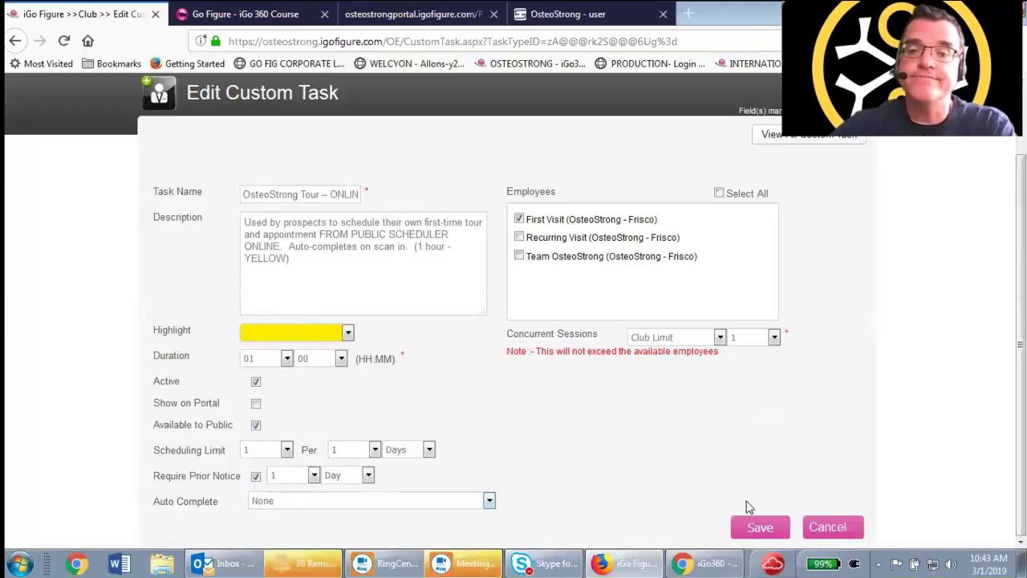
click(759, 527)
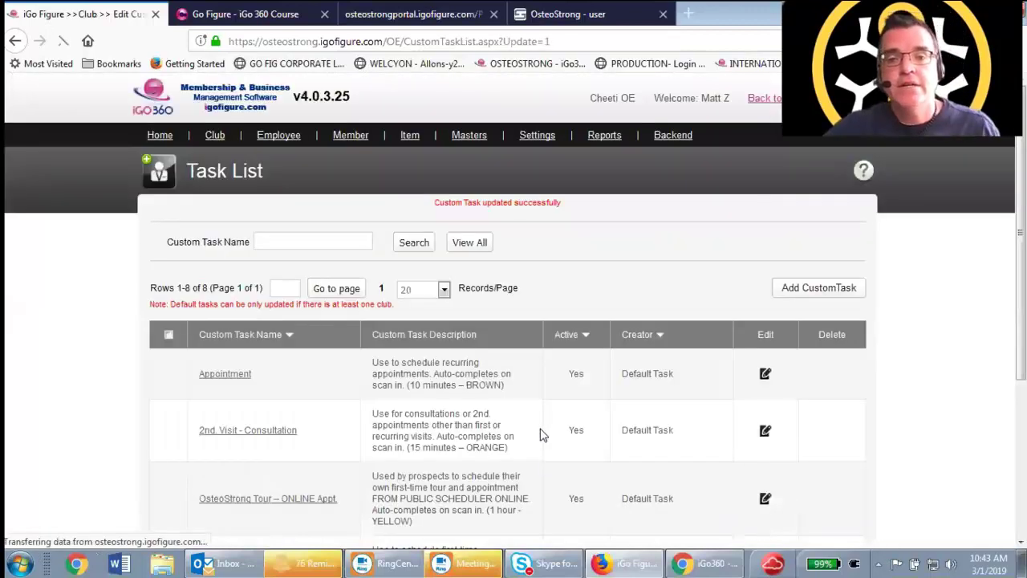
- Review the names, descriptions and active status of all default tasks in the Task List
scroll(482, 413, down, 4)
scroll(489, 412, down, 1)
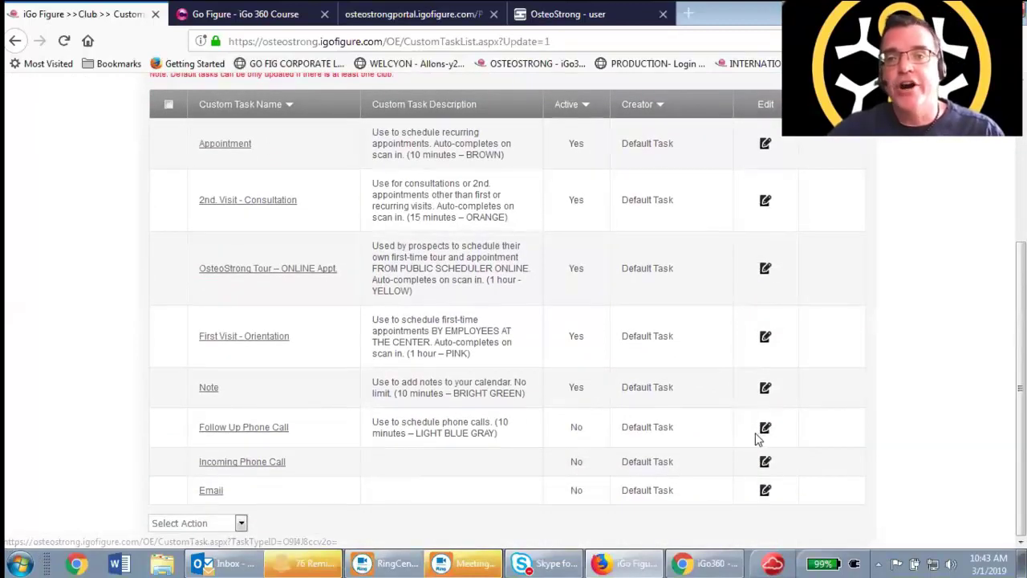
scroll(755, 436, up, 4)
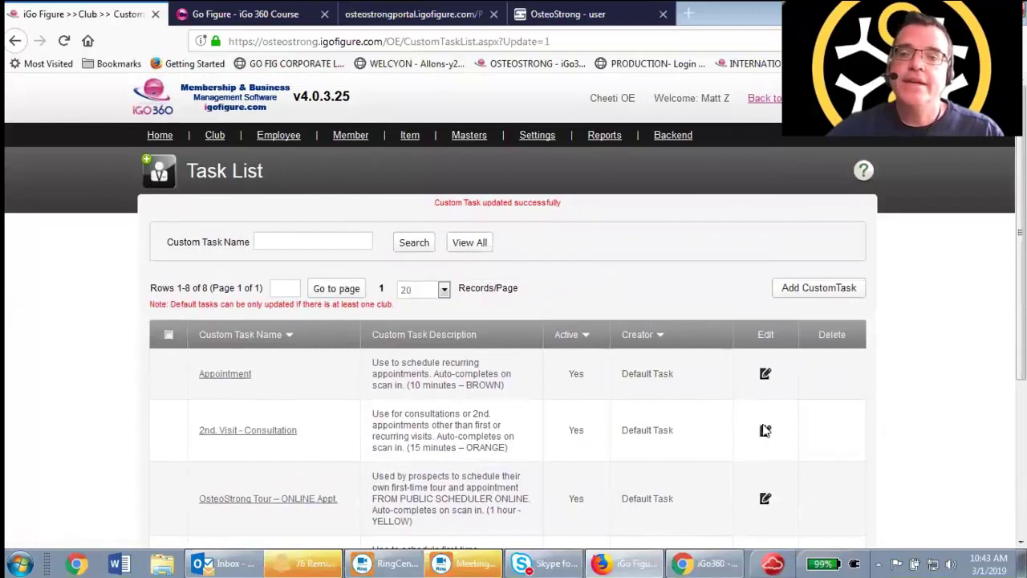
scroll(504, 410, down, 3)
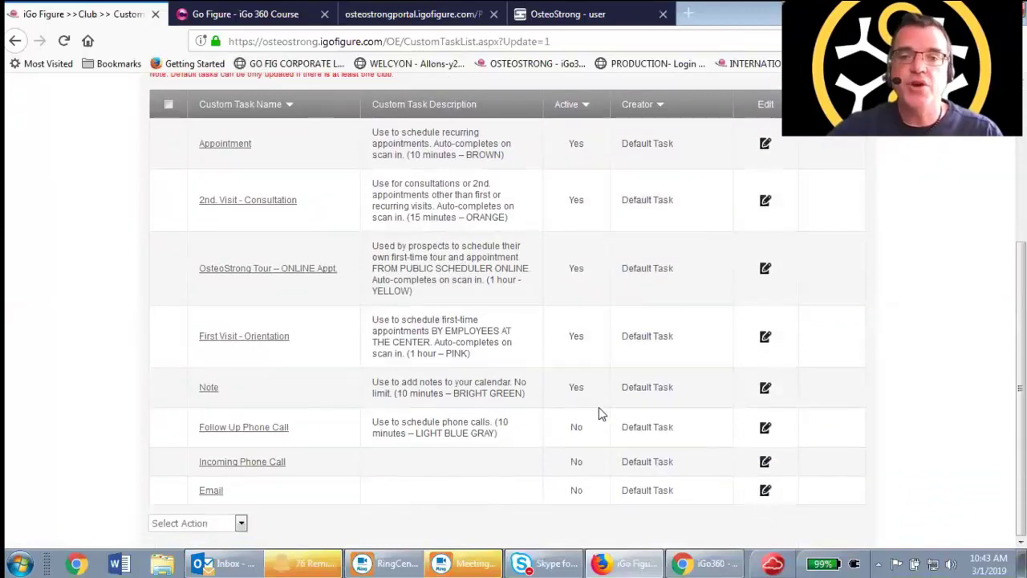
scroll(598, 409, up, 2)
scroll(595, 415, up, 1)
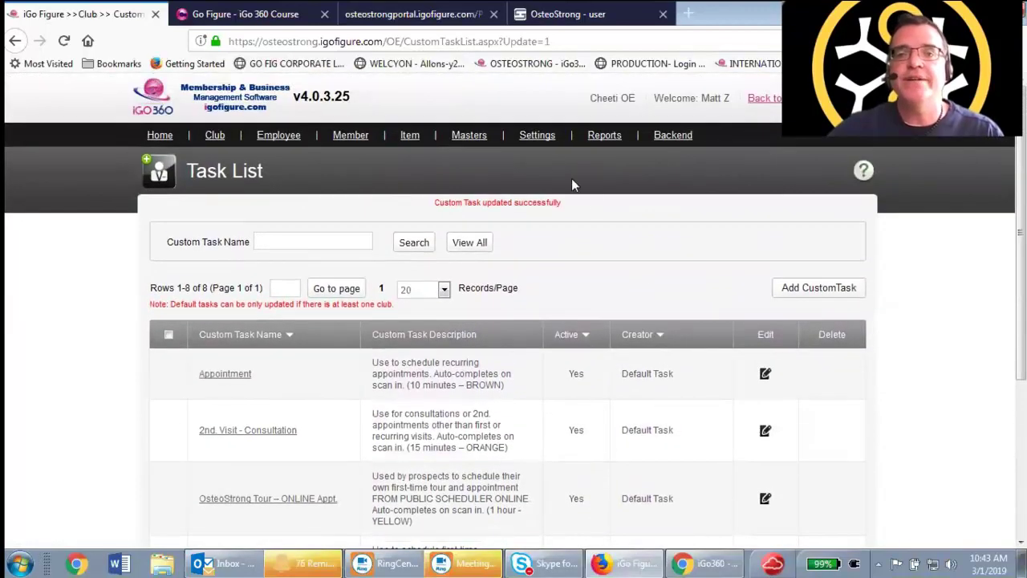
- Open a blank custom task form and examine its employee, duration, availability and Auto Complete settings
mouse_move(544, 141)
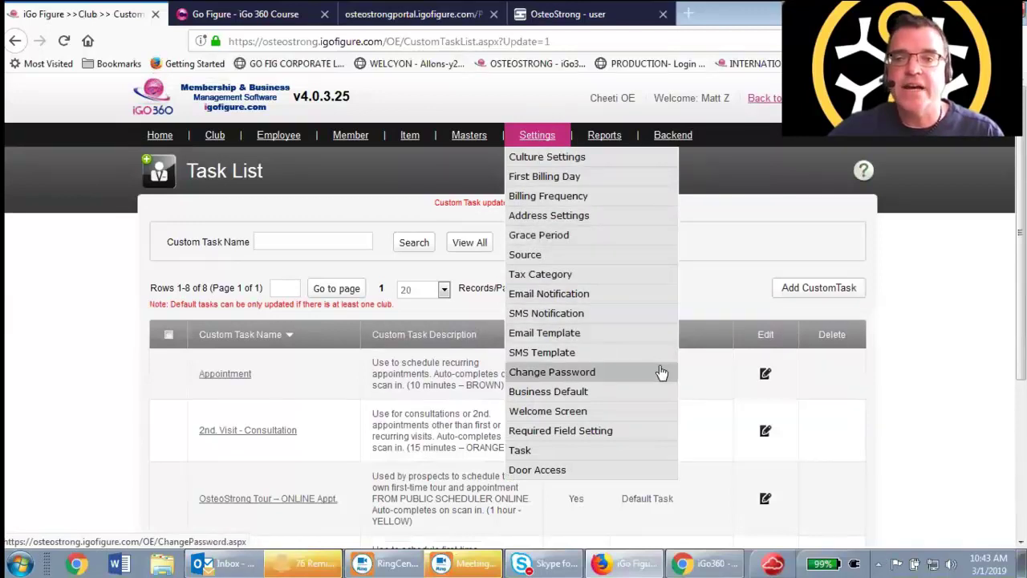
scroll(923, 328, down, 3)
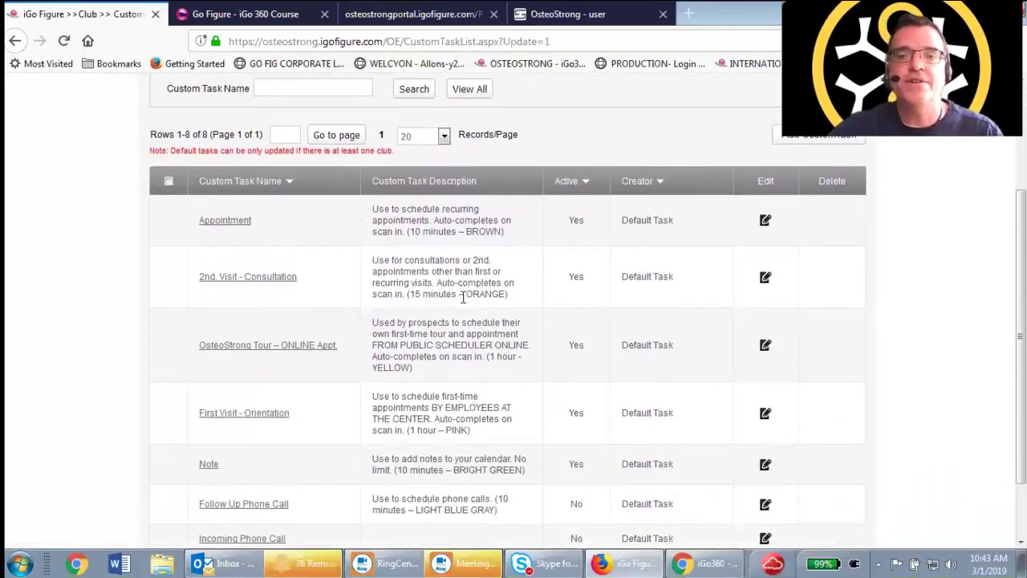
click(794, 148)
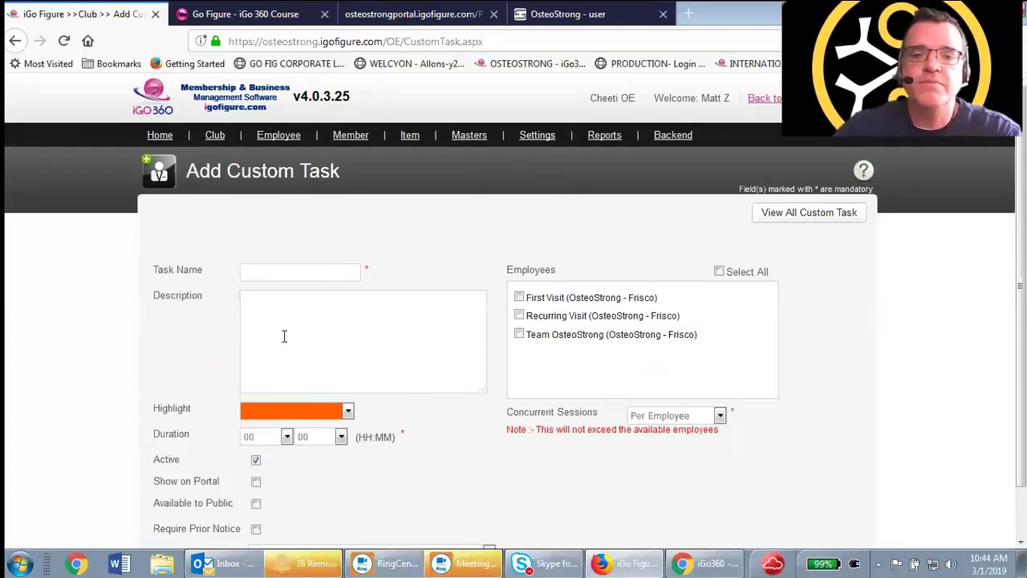
scroll(353, 418, down, 2)
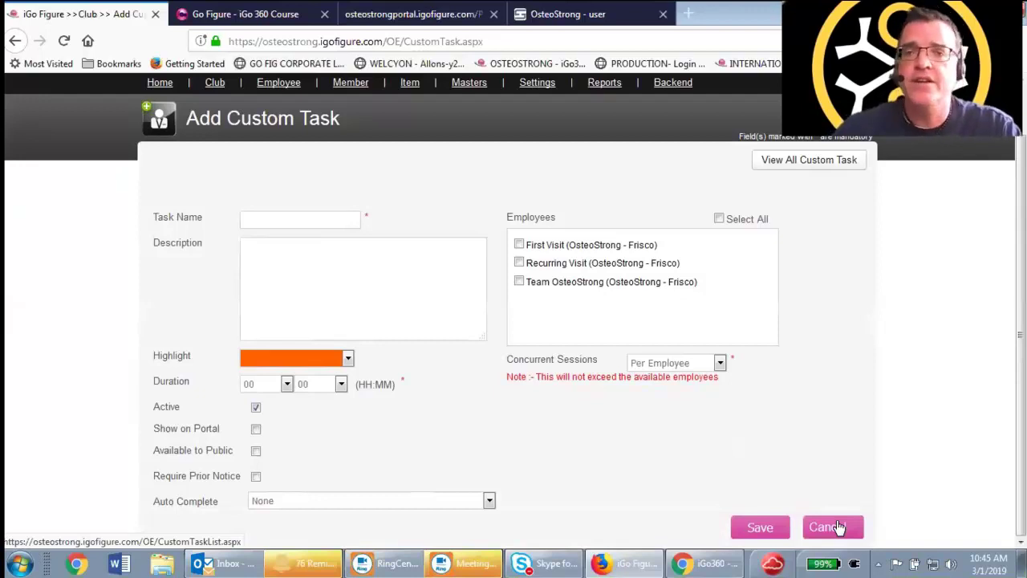
- Check the Custom Task Email entry in the email notification list and return to the Task List
mouse_move(537, 83)
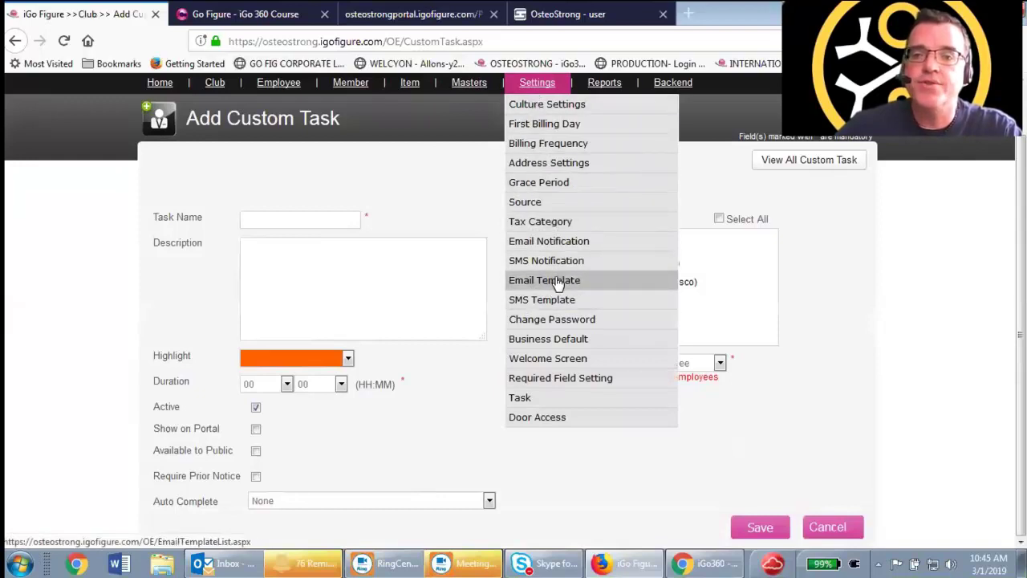
click(559, 243)
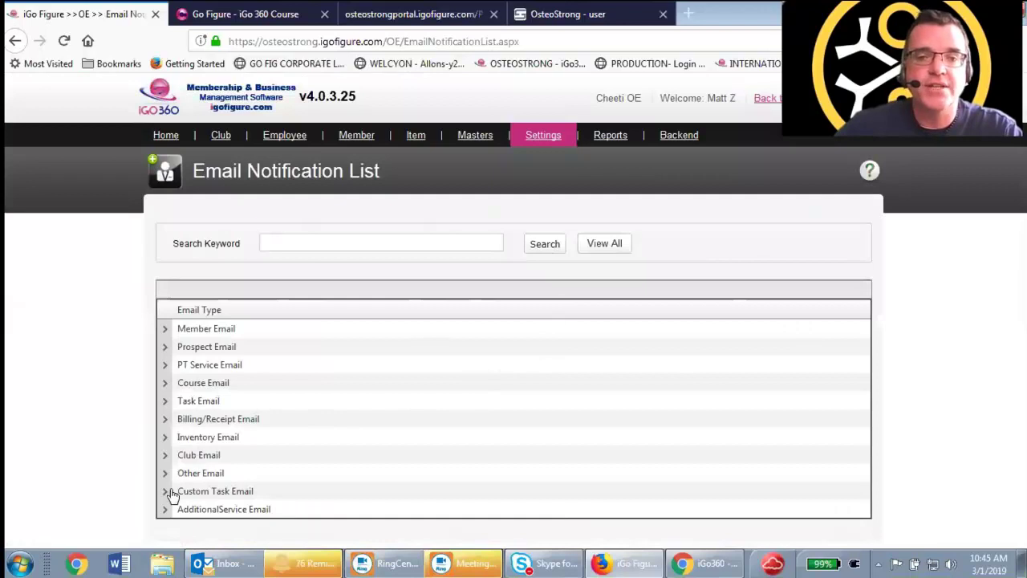
click(170, 493)
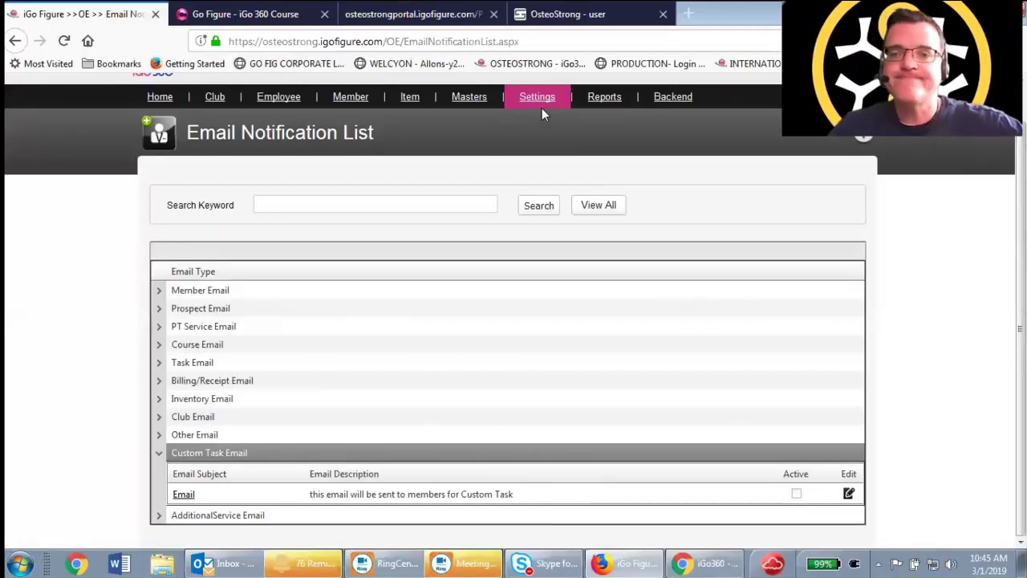
mouse_move(541, 110)
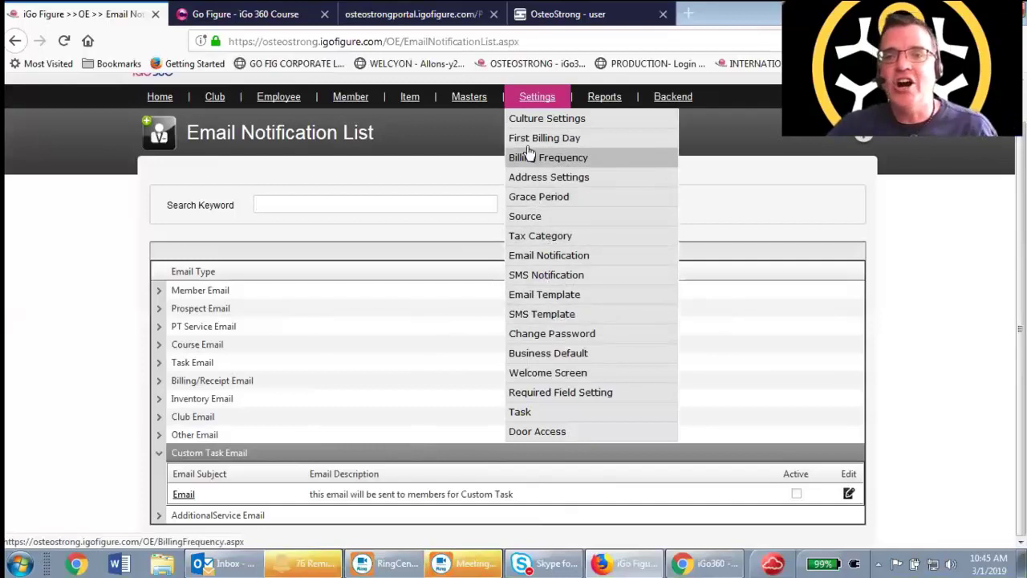
click(556, 417)
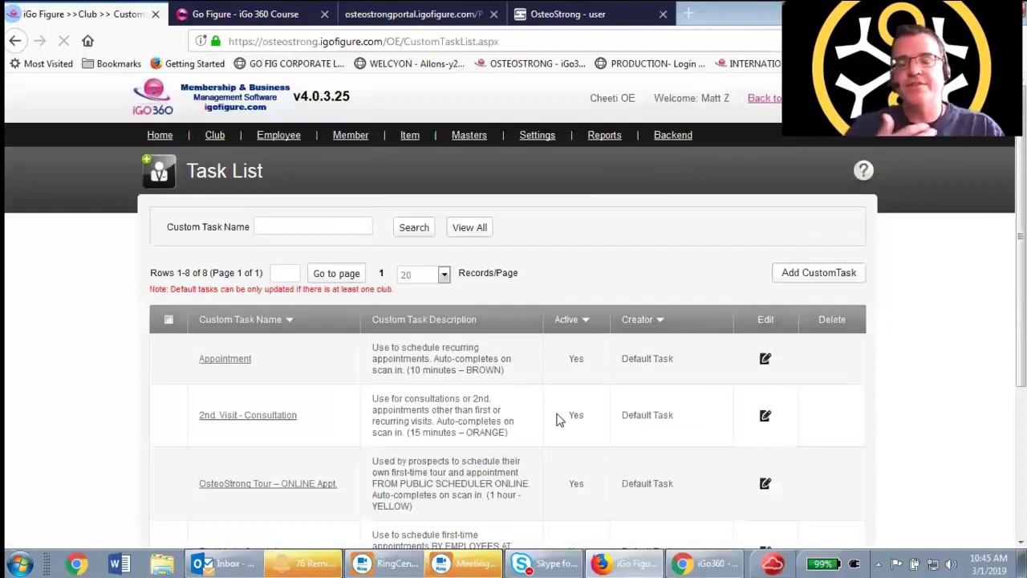